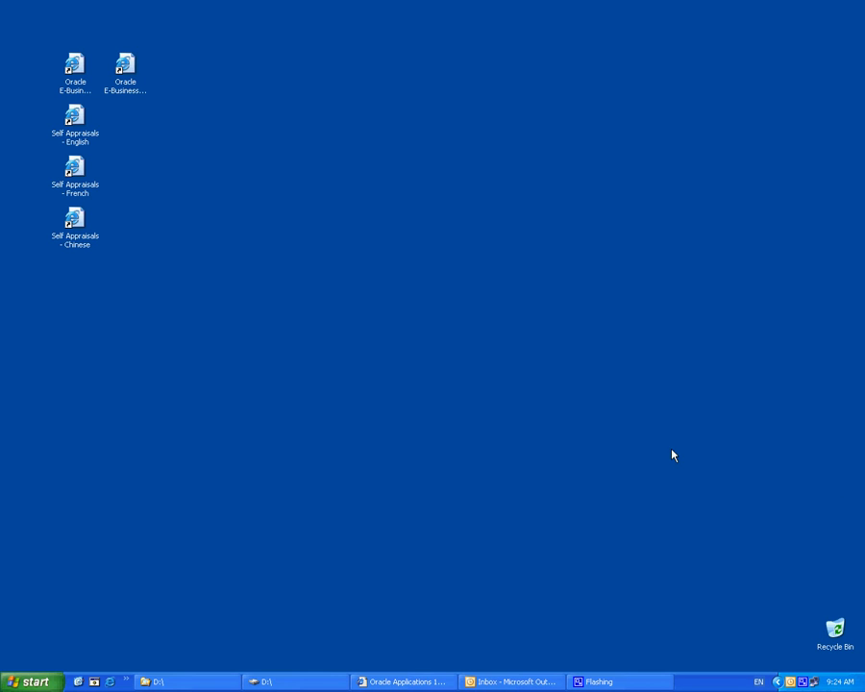
- Launch the Oracle E-Business Suite sign-in page and move and resize its window toward the centre
double_click(75, 70)
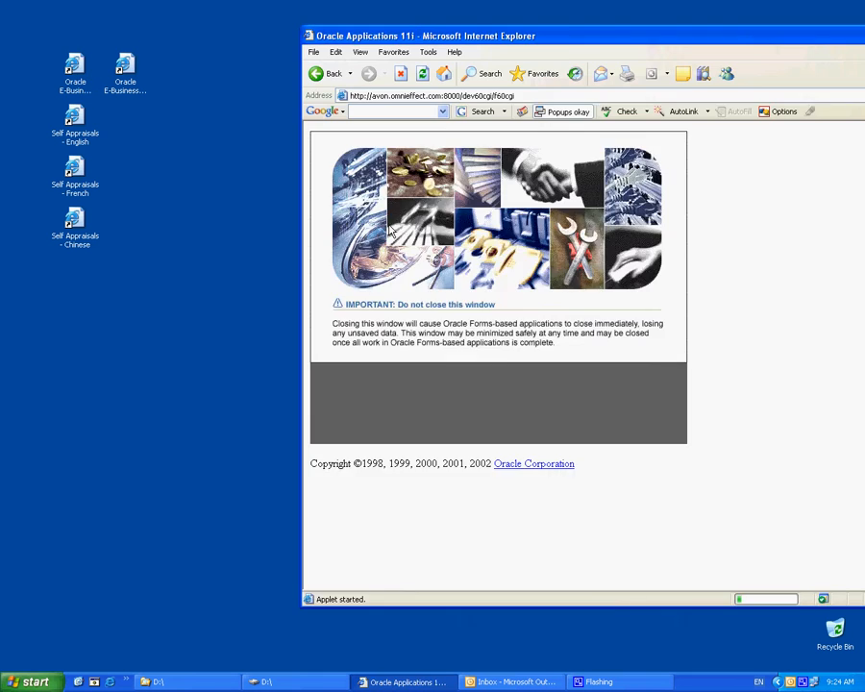
left_click_drag(588, 41, 415, 45)
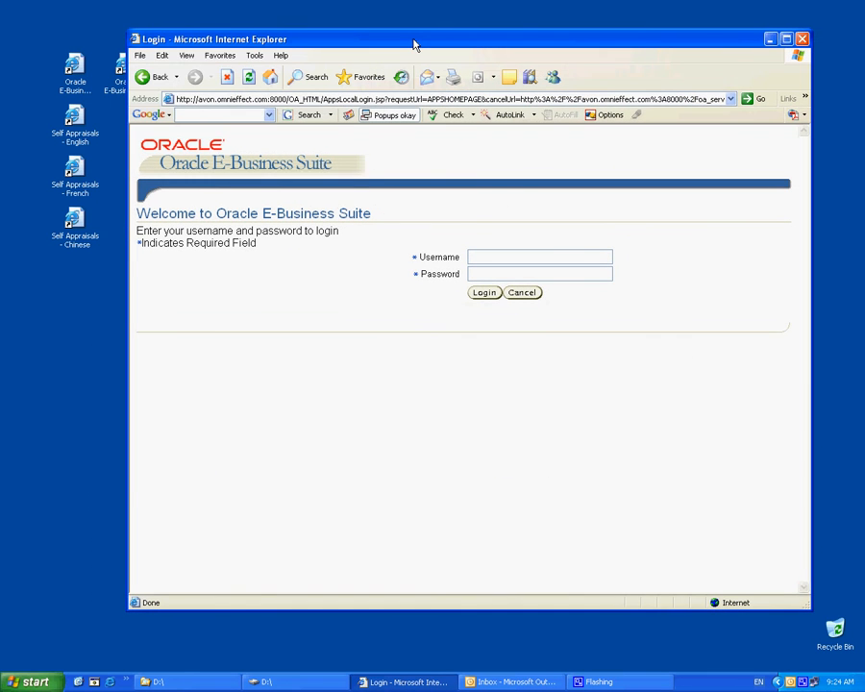
left_click_drag(129, 31, 170, 58)
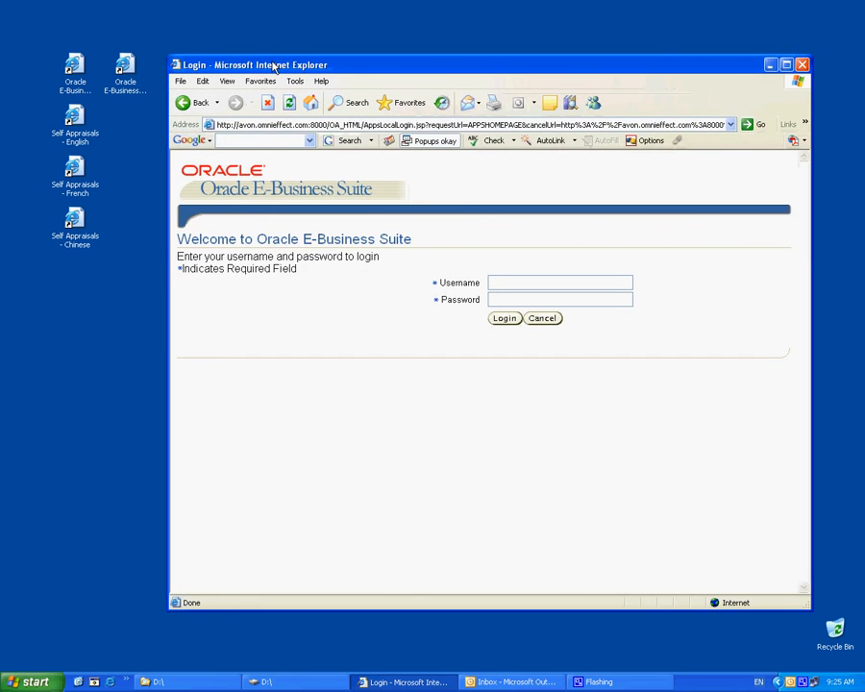
left_click_drag(285, 65, 279, 57)
left_click_drag(392, 60, 394, 40)
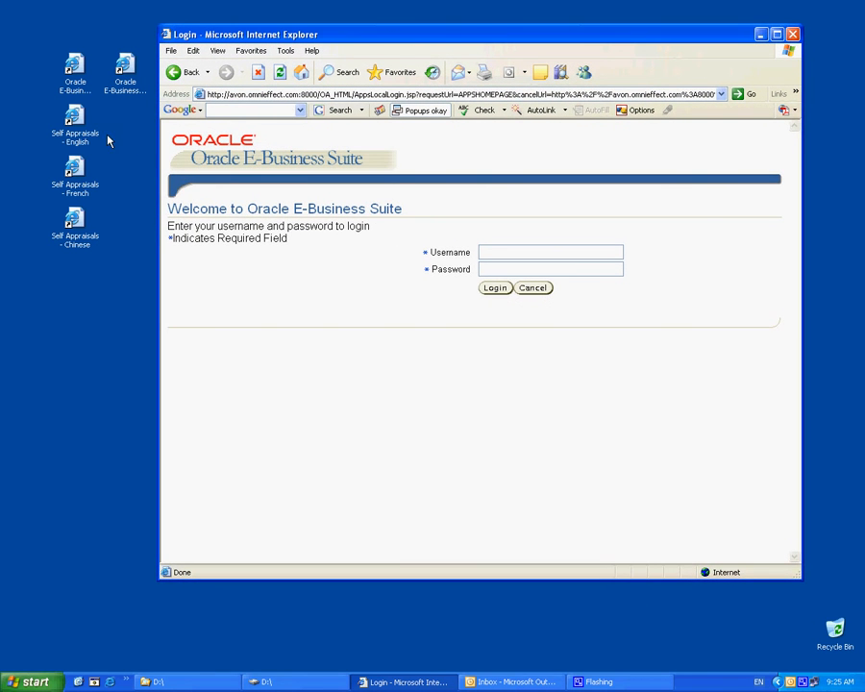
left_click(79, 142)
- Launch the English Self Appraisals shortcut, then the Self Appraisals - French one
double_click(79, 142)
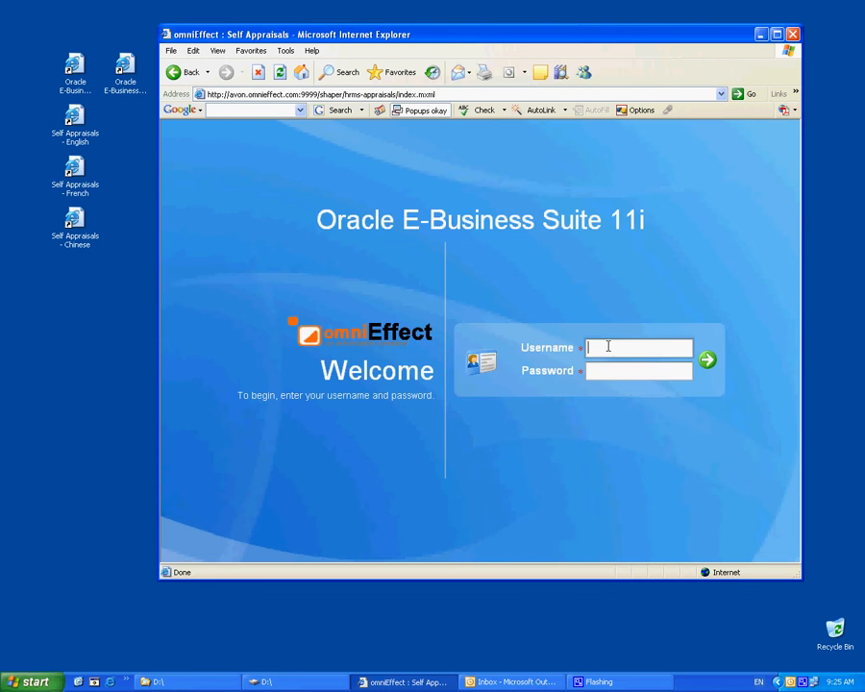
left_click(83, 179)
double_click(84, 179)
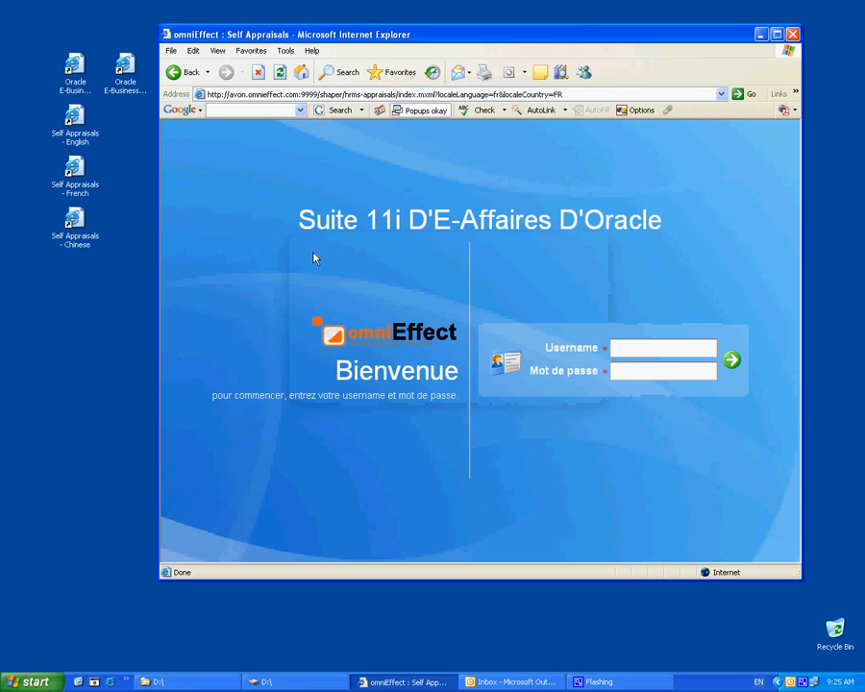
- Sign in with the user's username and password and pick Application Developer
left_click(635, 349)
key("Tab")
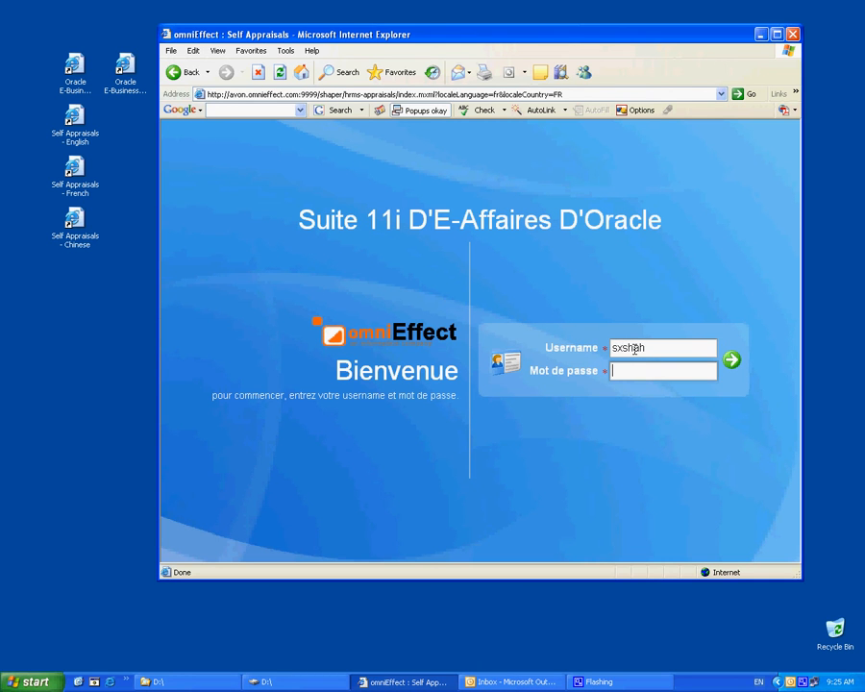
type("welcome")
key("Return")
left_click(429, 281)
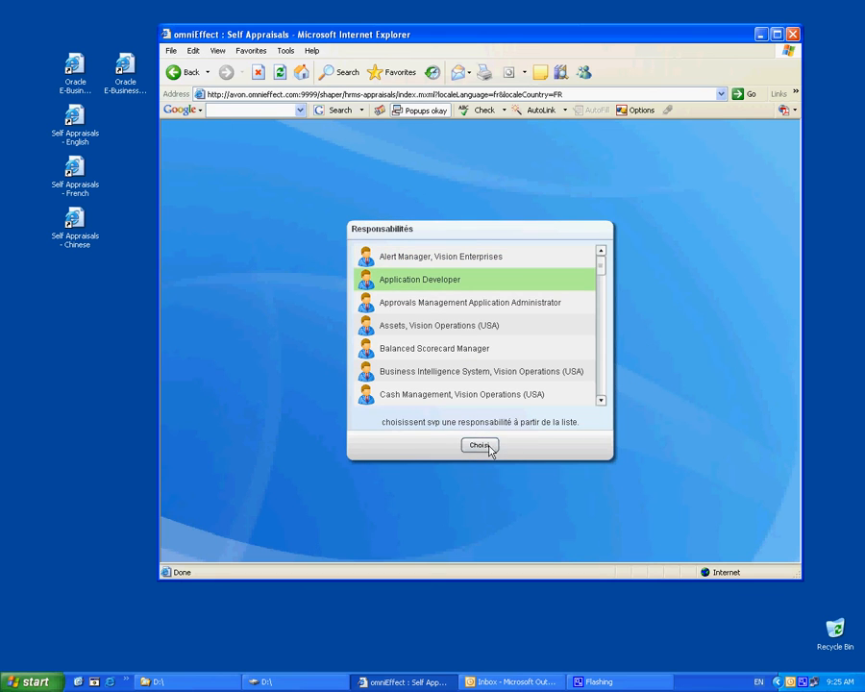
- Confirm Application Developer, view the Complete 20-May-1999 appraisal's details, and open a second gallery window
left_click(479, 444)
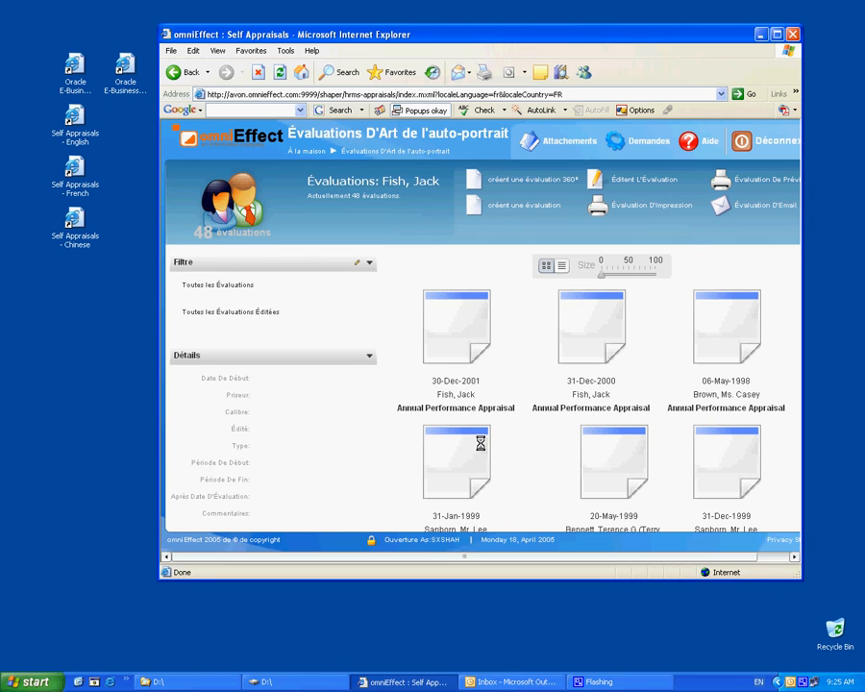
left_click(619, 440)
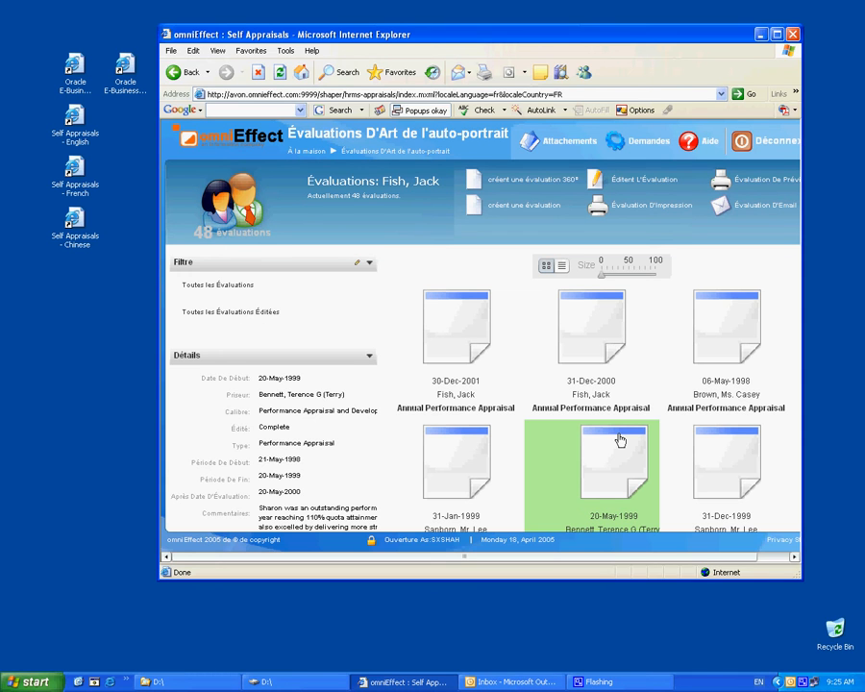
double_click(619, 440)
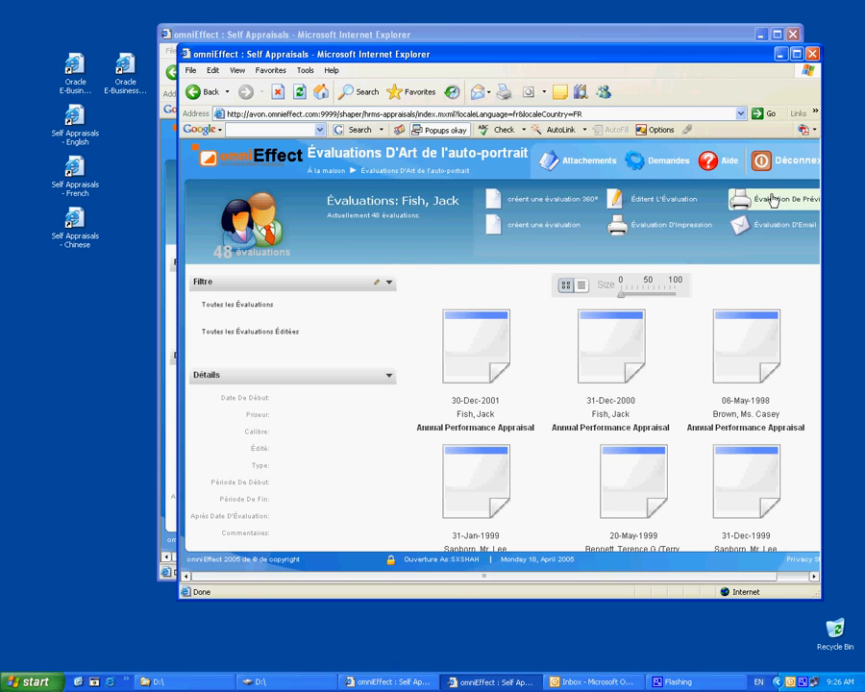
- Log out (Déconnexion) of both French appraisal windows and close the extra browser window
left_click(769, 160)
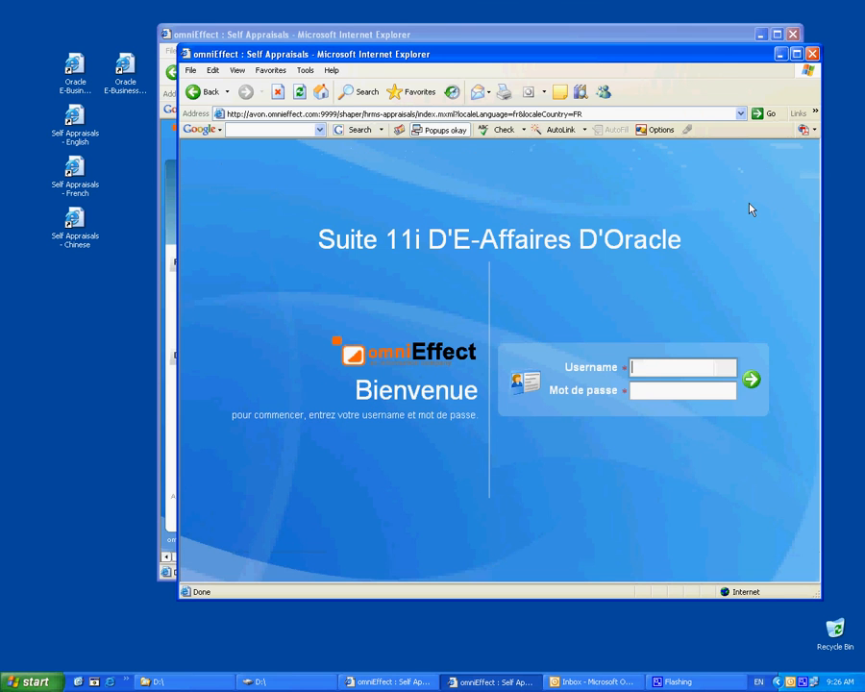
left_click(697, 38)
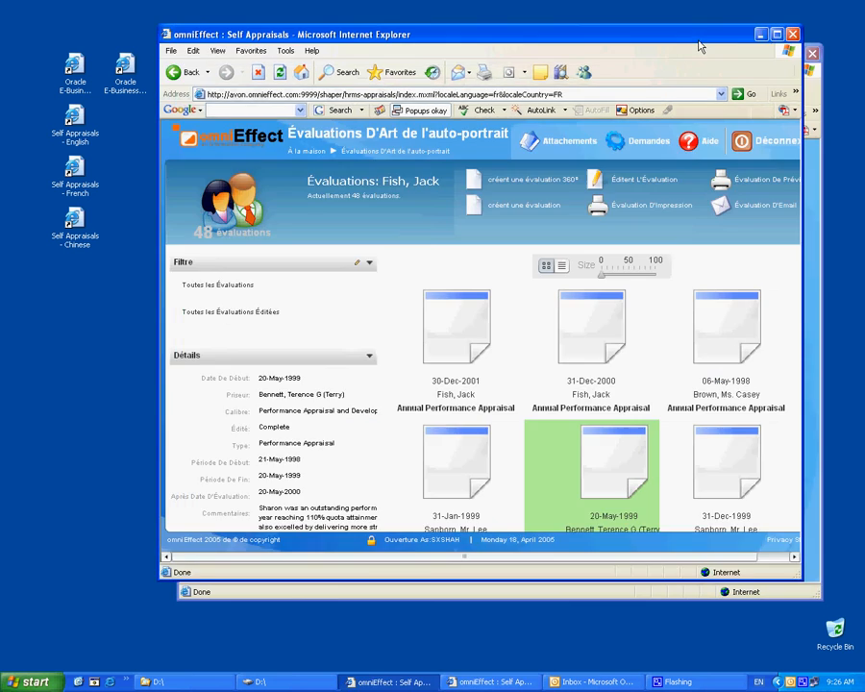
left_click(535, 281)
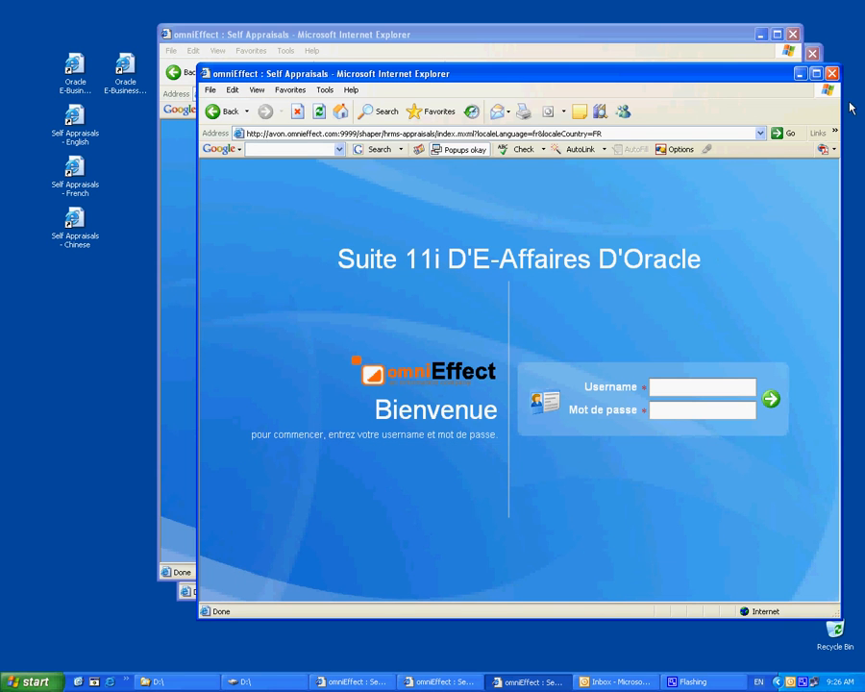
left_click(831, 73)
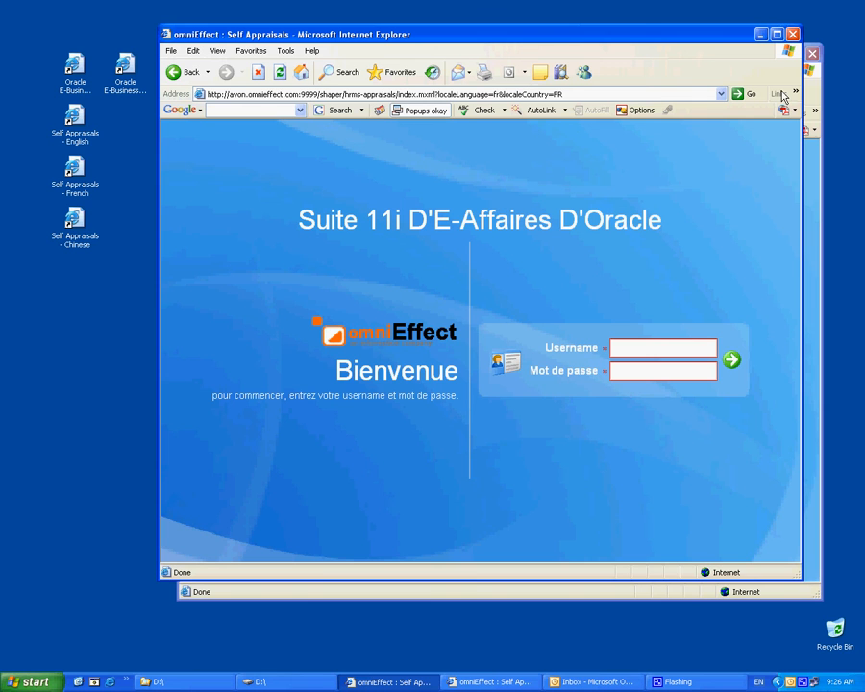
- Launch Self Appraisals - Chinese and sign in with the user's username and password
double_click(77, 238)
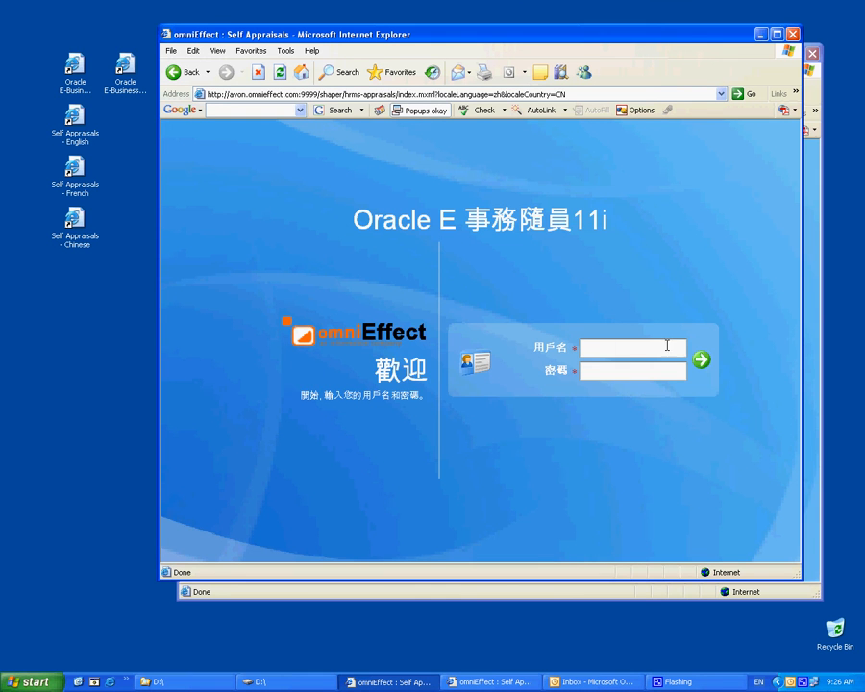
left_click(623, 347)
key("Tab")
type("******")
key("Return")
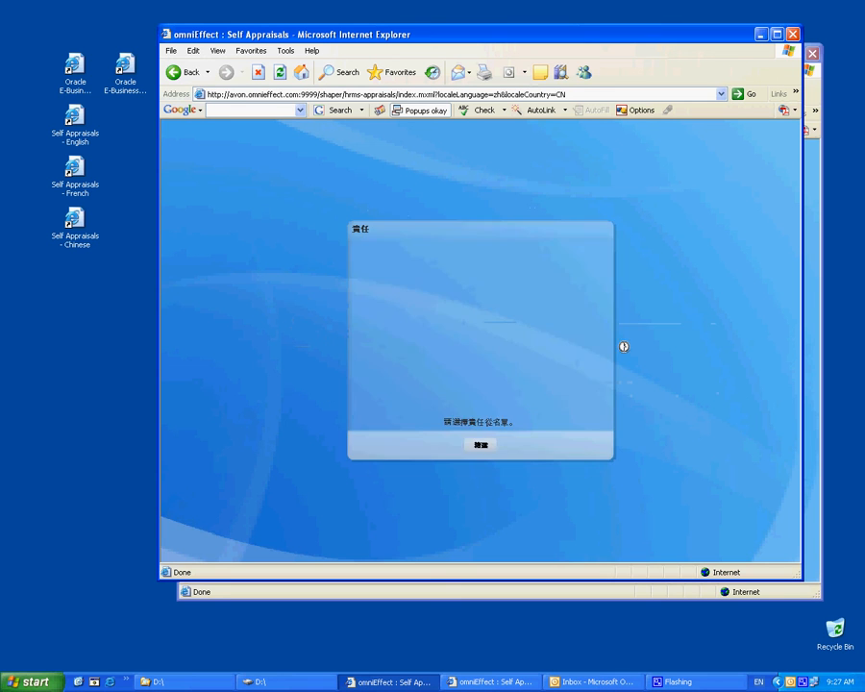
- Confirm the Application Developer responsibility to reach the 48-appraisal Chinese gallery
left_click(440, 280)
left_click(482, 444)
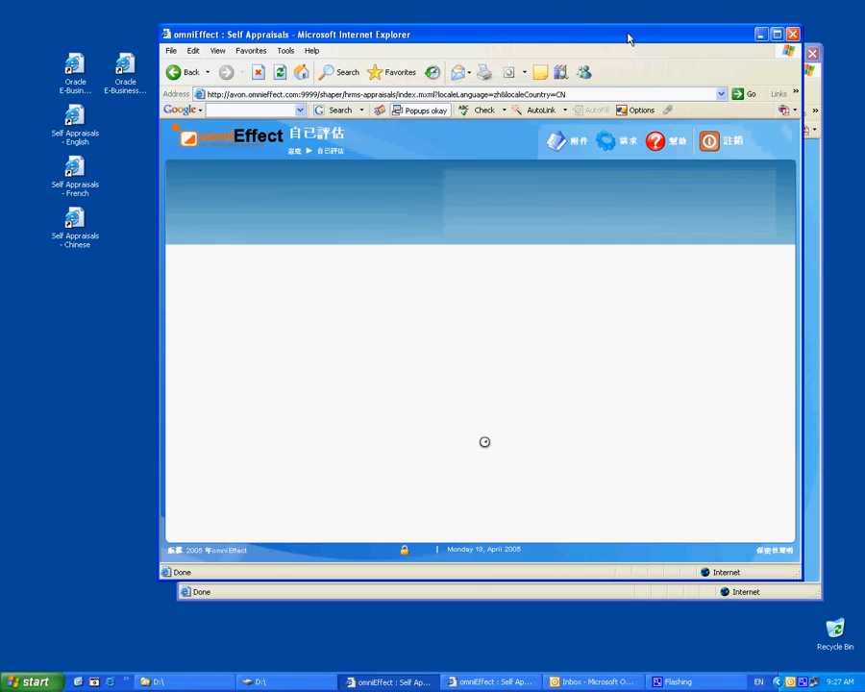
left_click_drag(628, 38, 545, 76)
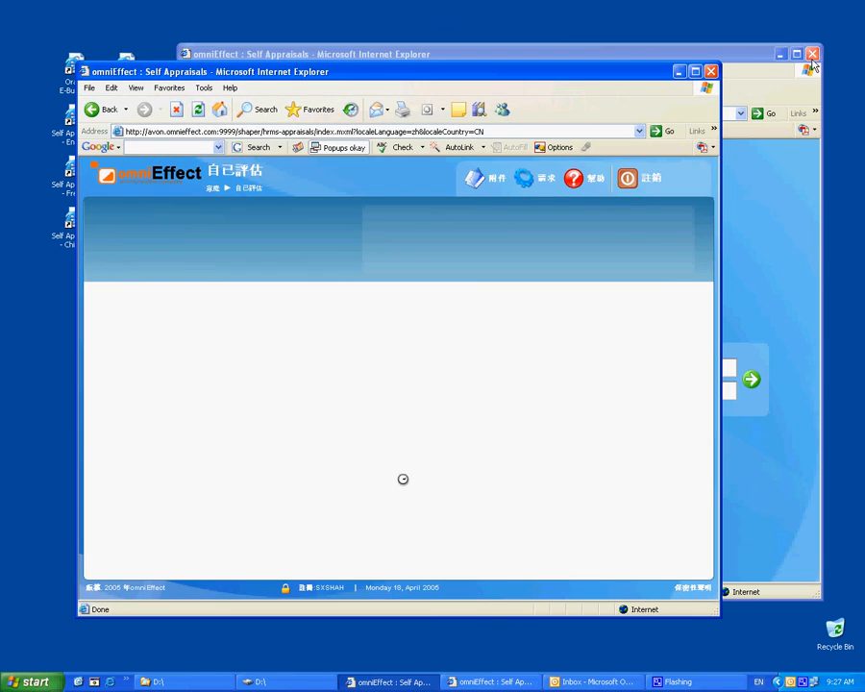
left_click_drag(455, 85, 536, 25)
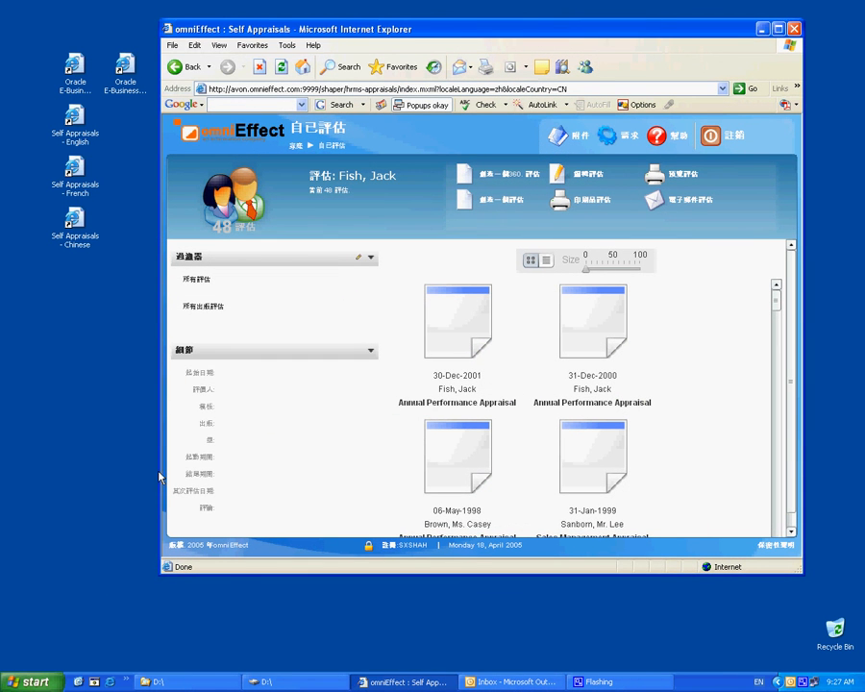
- Load the Self Appraisals - French page into a new IE window, then bring the Chinese gallery forward
left_click(110, 681)
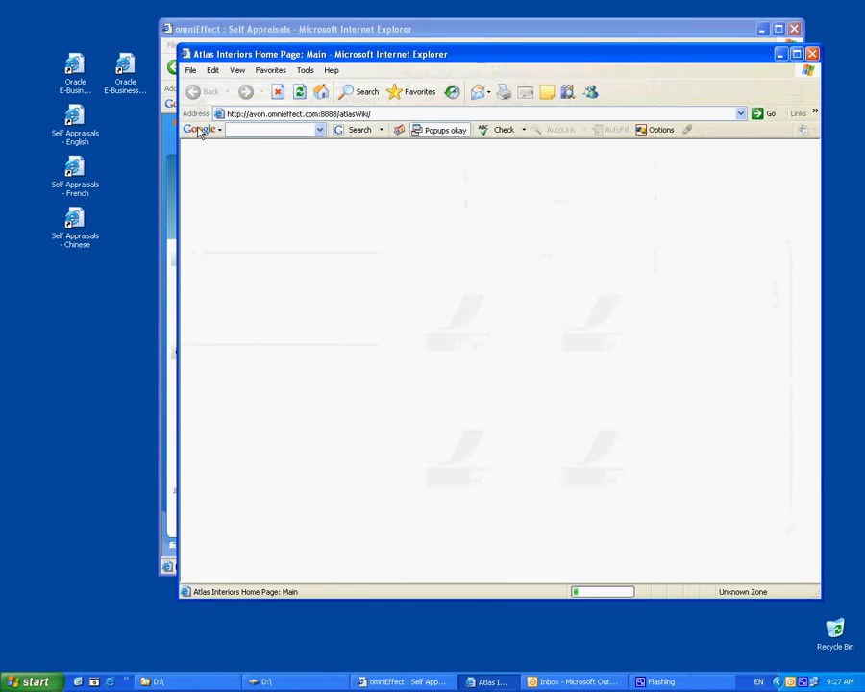
left_click_drag(75, 171, 465, 334)
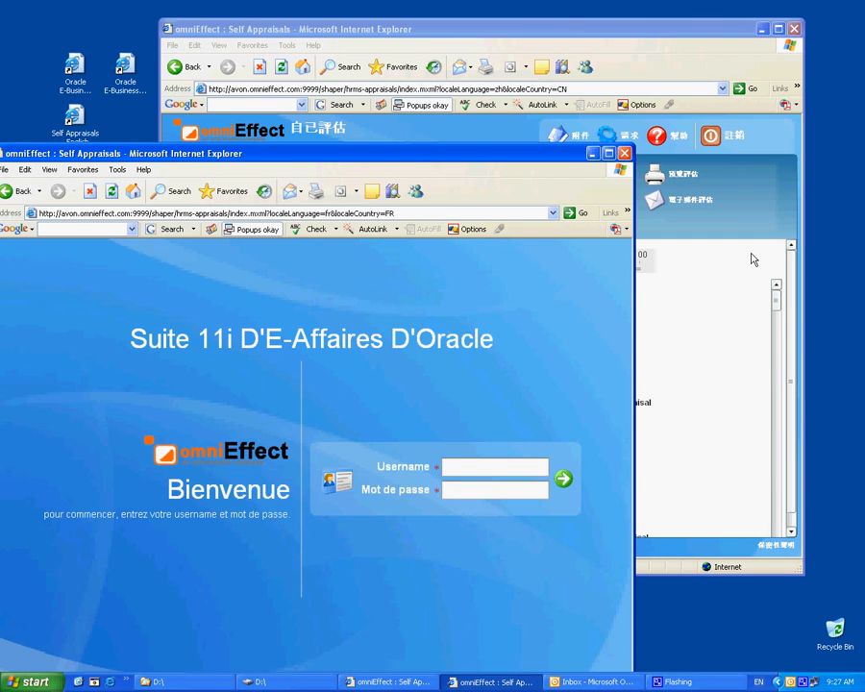
left_click_drag(649, 42, 652, 44)
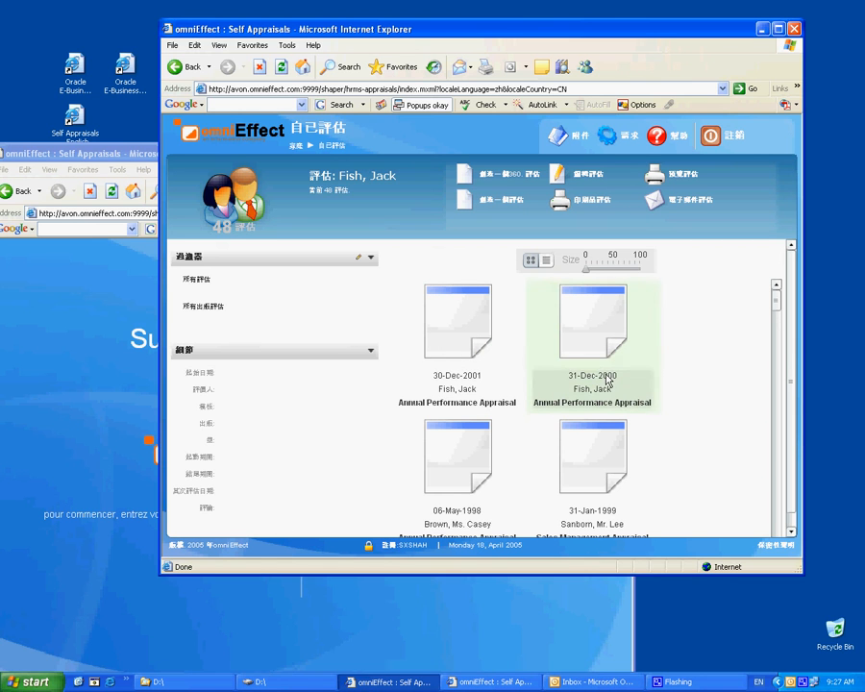
- Open the 31-Dec-2000 appraisal for editing (編輯評估) and cancel it (取消評估) unchanged
mouse_move(404, 552)
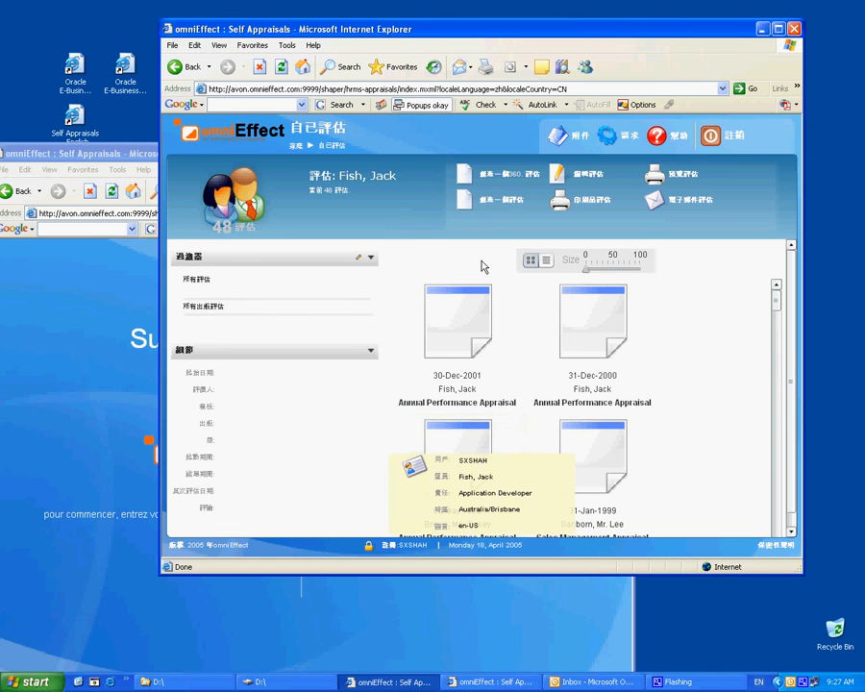
left_click(619, 303)
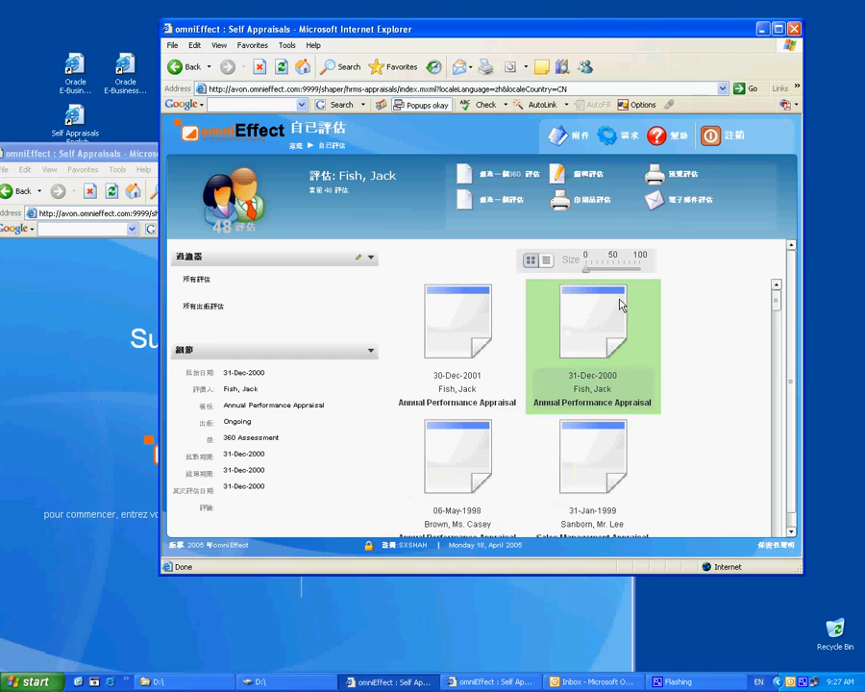
left_click(577, 174)
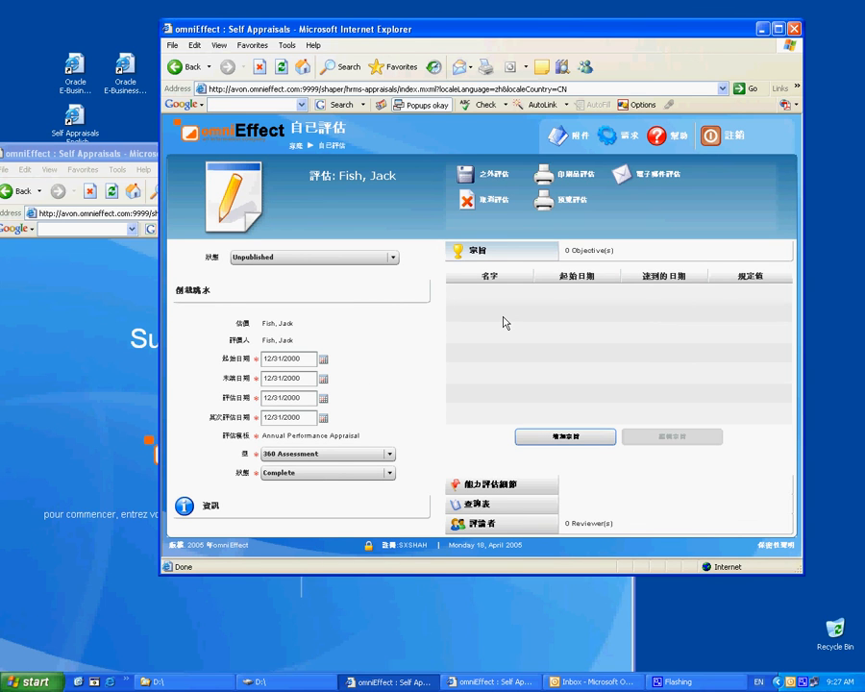
left_click(476, 205)
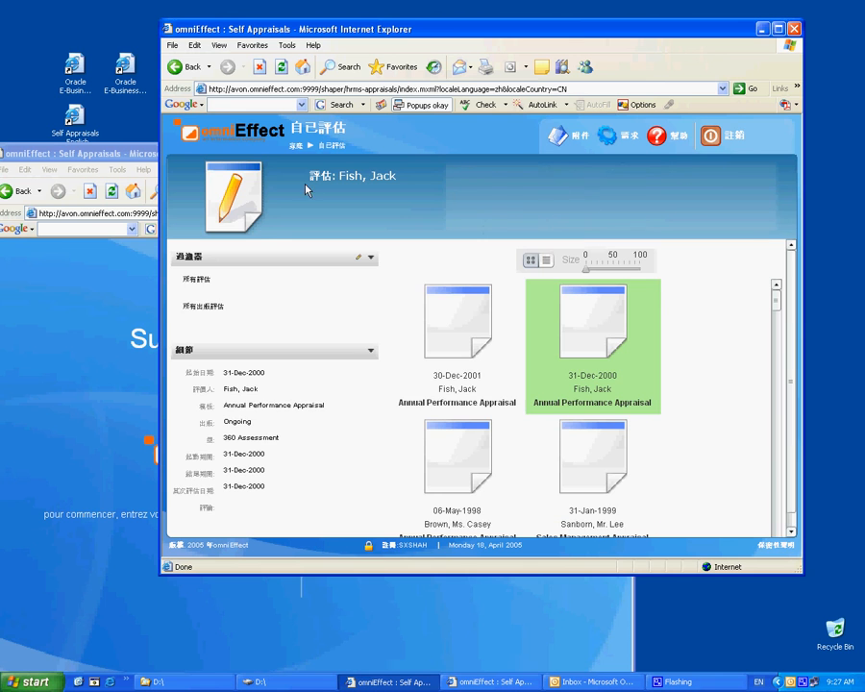
- Sign out (註銷) of the Chinese session, close its window, and centre the French login window
double_click(769, 126)
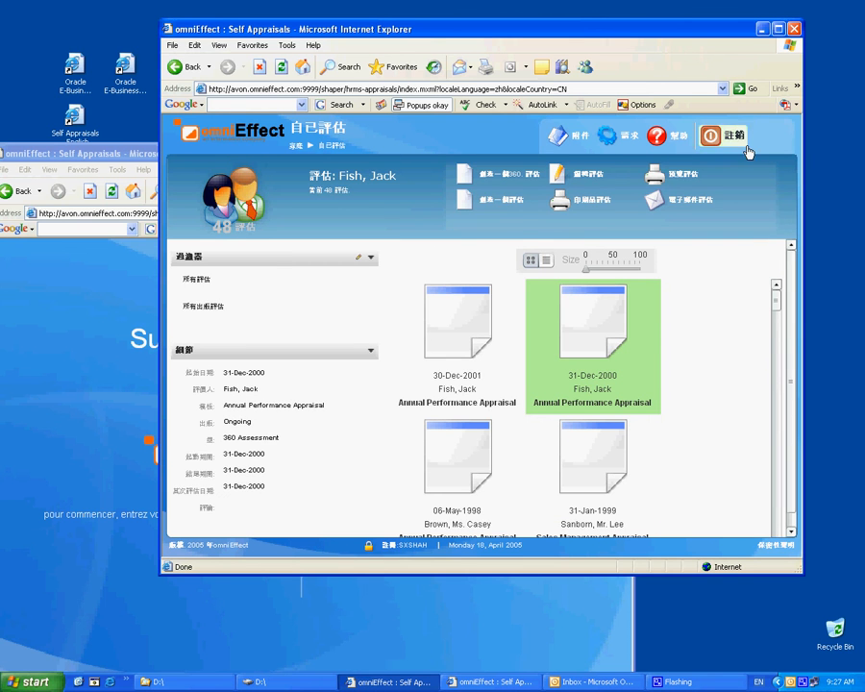
left_click(793, 28)
left_click_drag(462, 155, 615, 55)
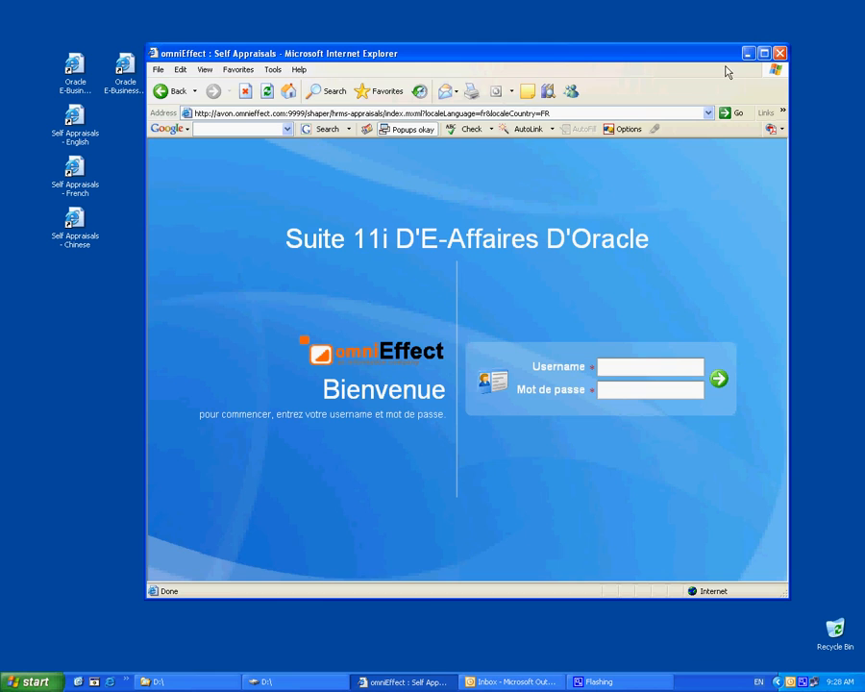
- Close the French Bienvenue login window, leaving only the Windows XP desktop
left_click(779, 54)
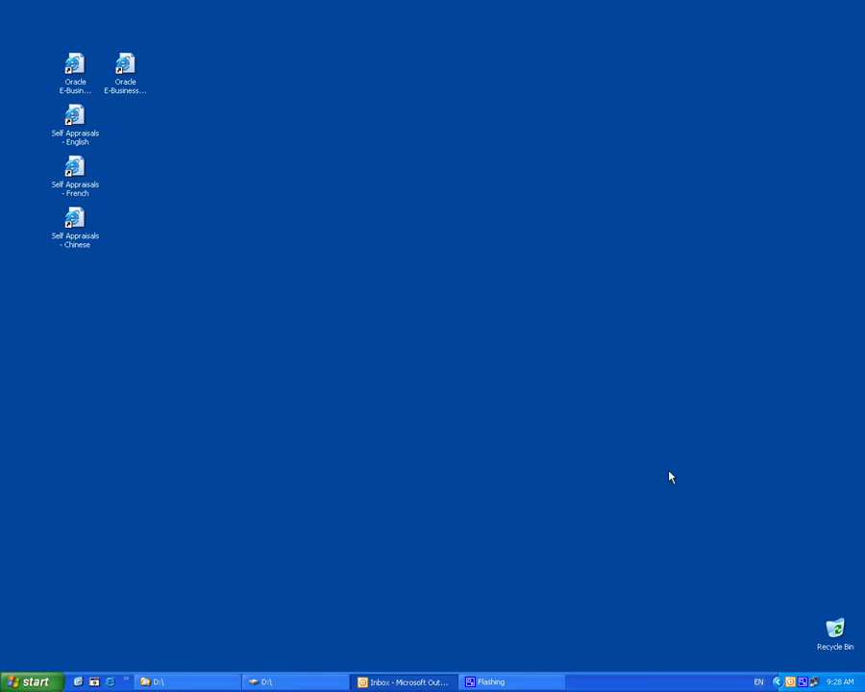
right_click(802, 681)
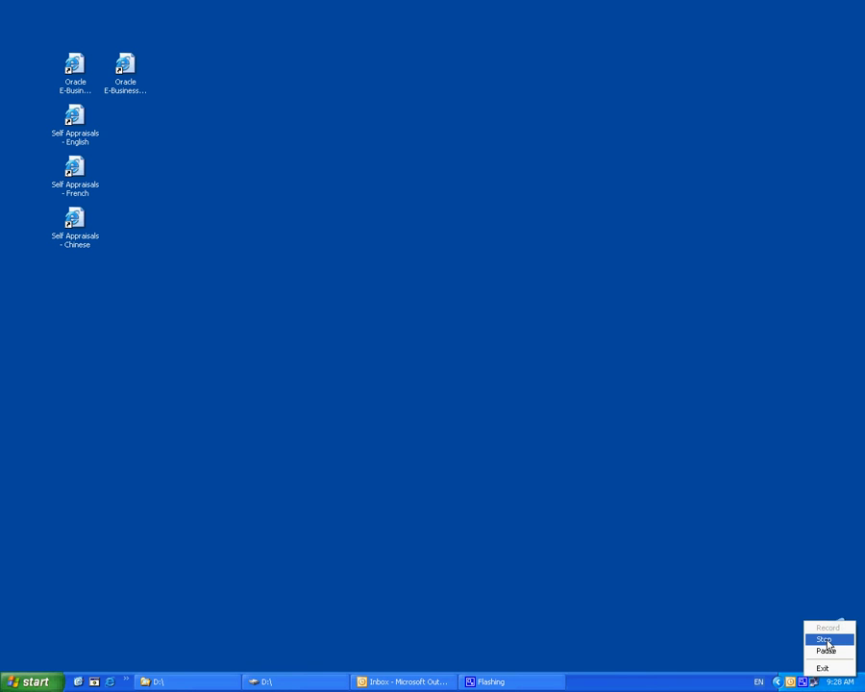